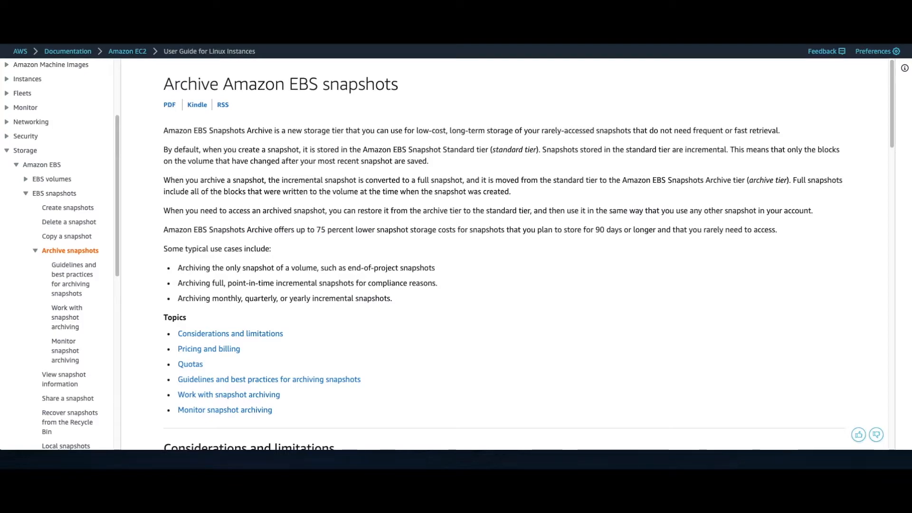
Step: Read the considerations and limitations for archiving Amazon EBS snapshots in the documentation
scroll(494, 279, "down", 5)
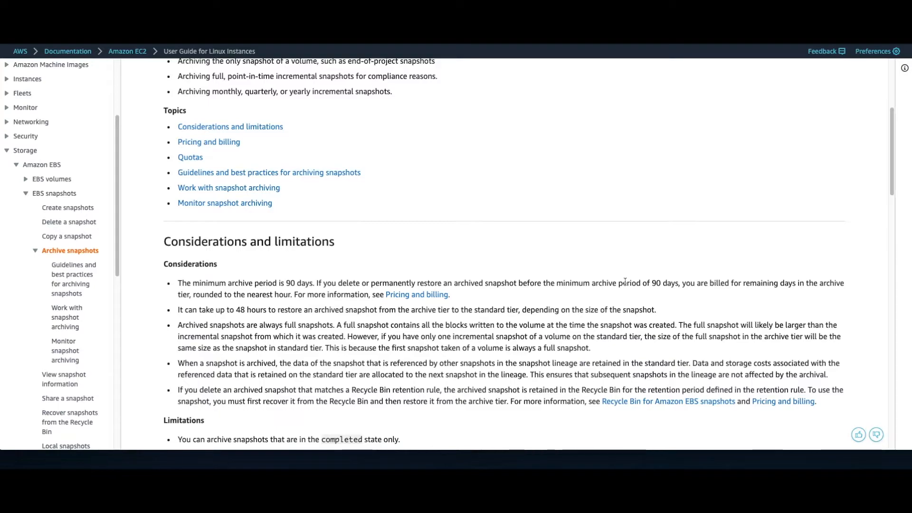
scroll(624, 282, "up", 4)
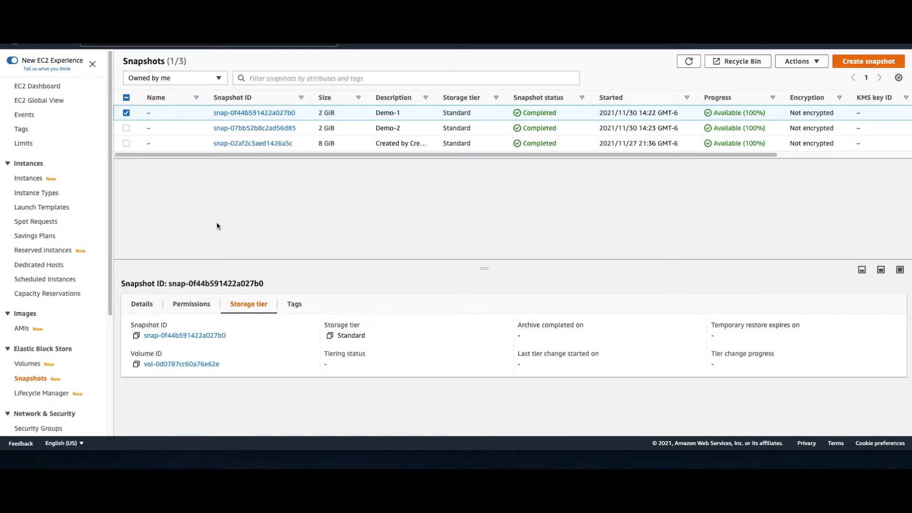
Step: Archive the Demo-1 snapshot and show its storage tier details in an enlarged details pane
left_click(127, 113)
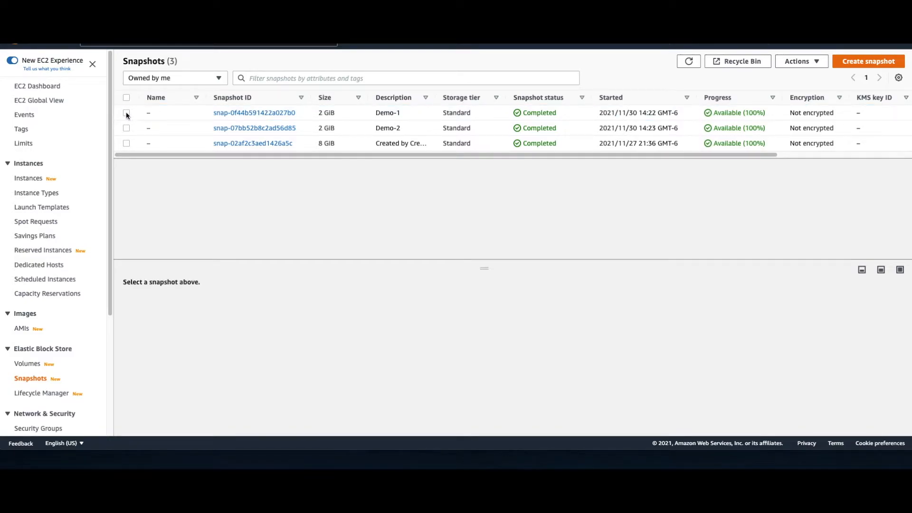
left_click(126, 113)
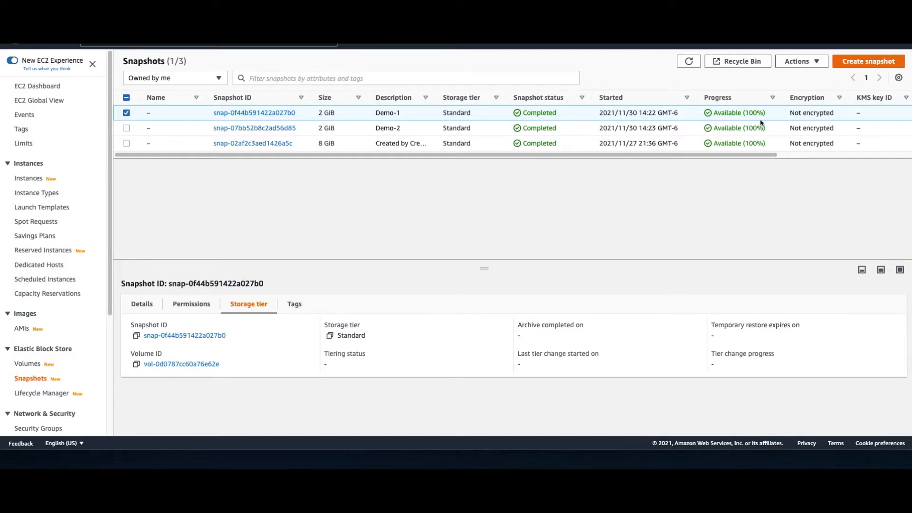
left_click(804, 62)
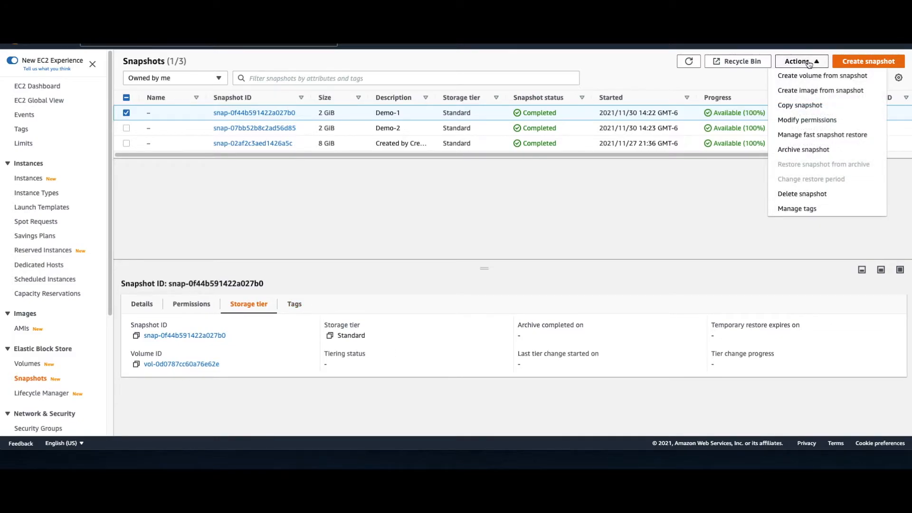
left_click(812, 151)
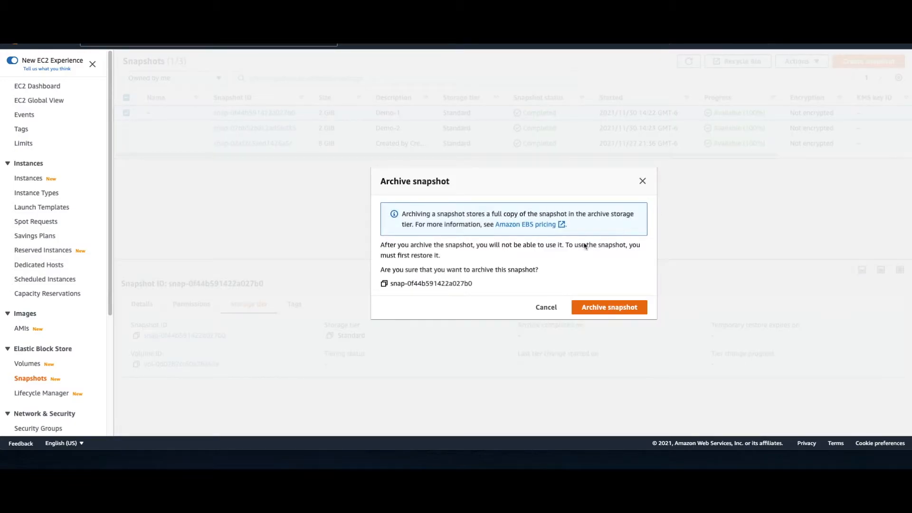
left_click(610, 311)
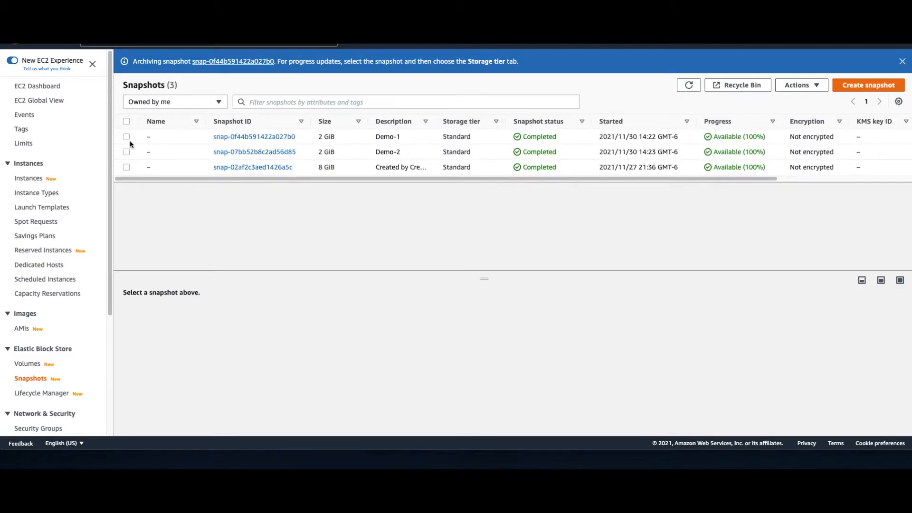
left_click(127, 137)
left_click_drag(481, 279, 451, 221)
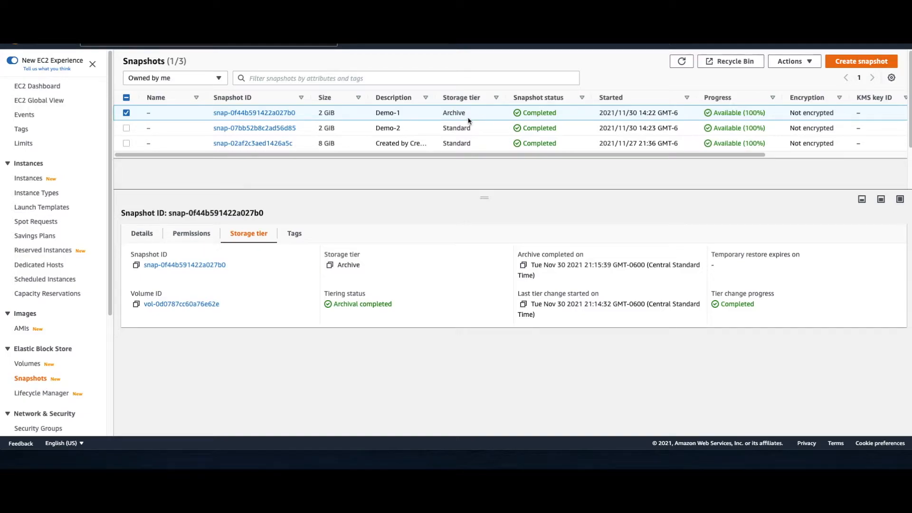
Step: Inspect the Permanent and Temporary restore types for the archived Demo-1 snapshot, and cancel without restoring it
left_click(804, 62)
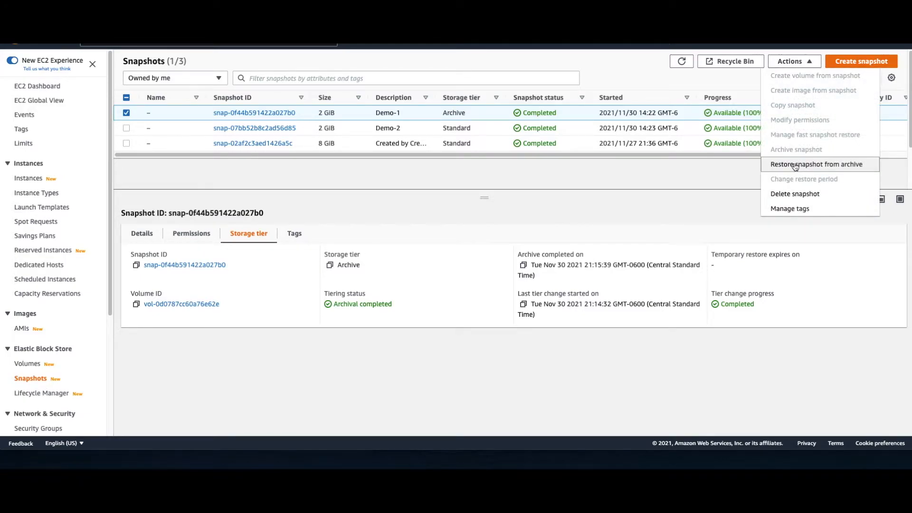
left_click(795, 165)
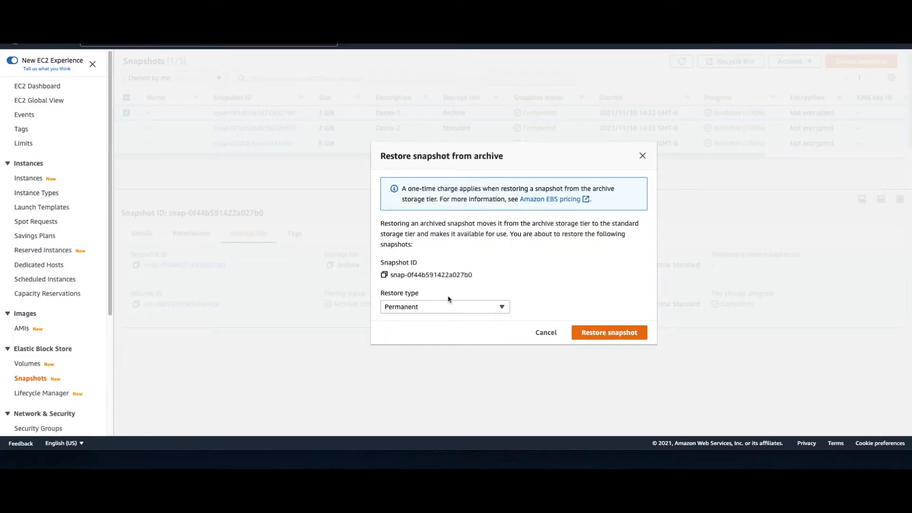
left_click(419, 307)
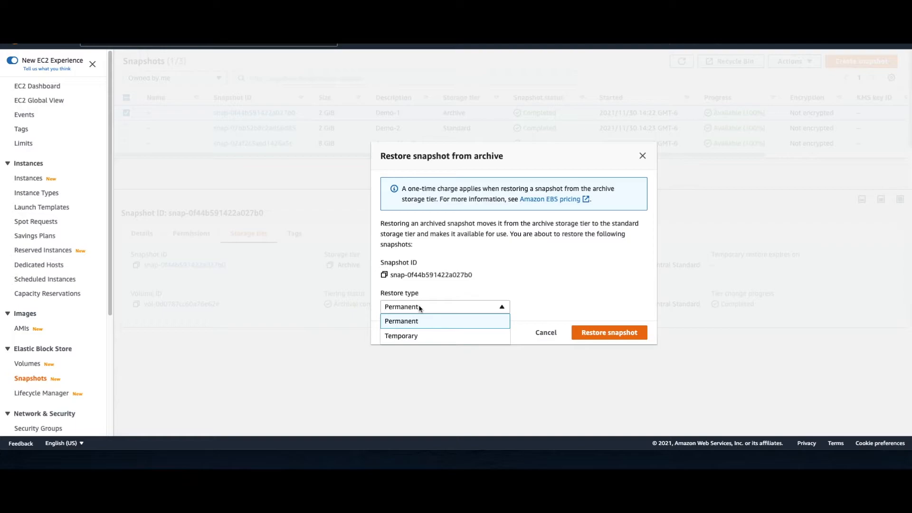
left_click(420, 337)
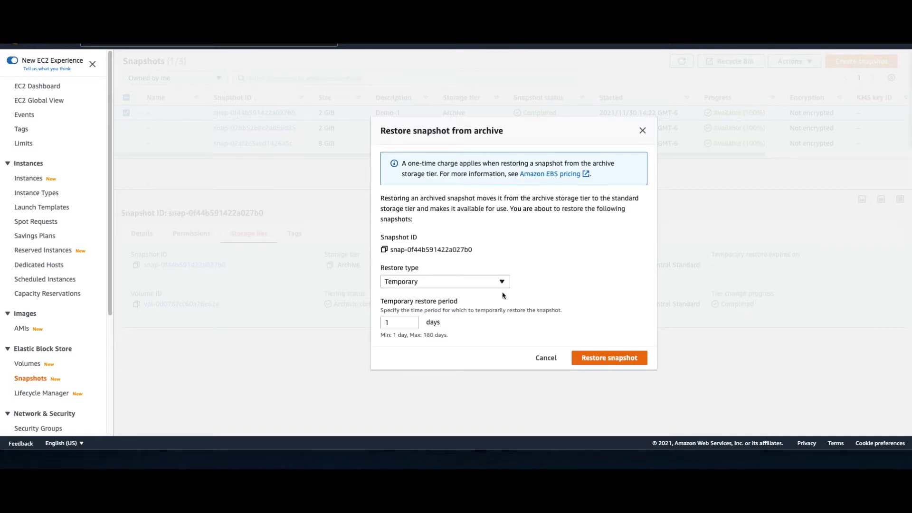
left_click(544, 358)
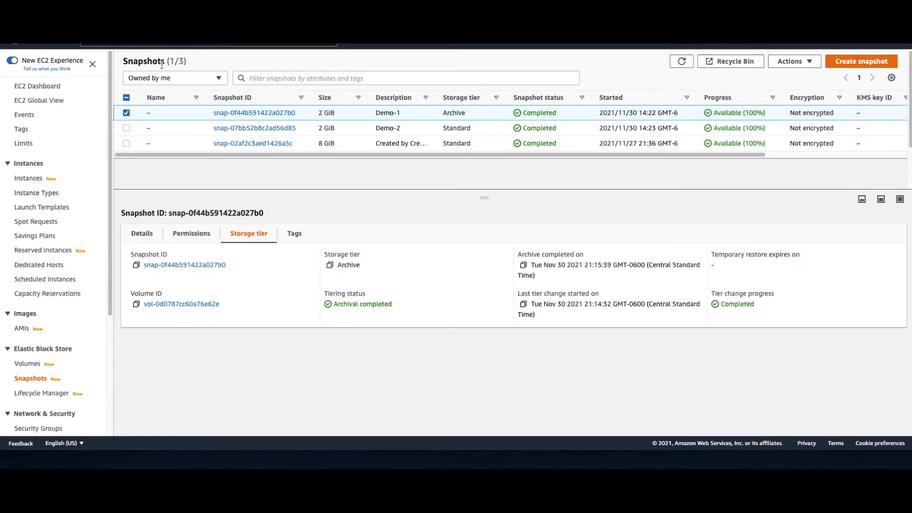
Step: Examine the tiering status and temporary restore expiry date of the Demo-2 snapshot instead of Demo-1
left_click(127, 114)
left_click(128, 128)
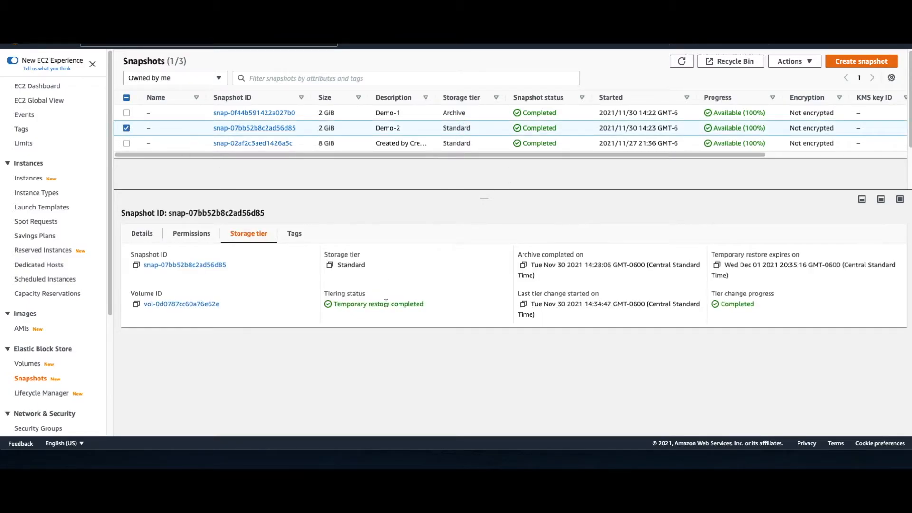
left_click_drag(345, 305, 420, 305)
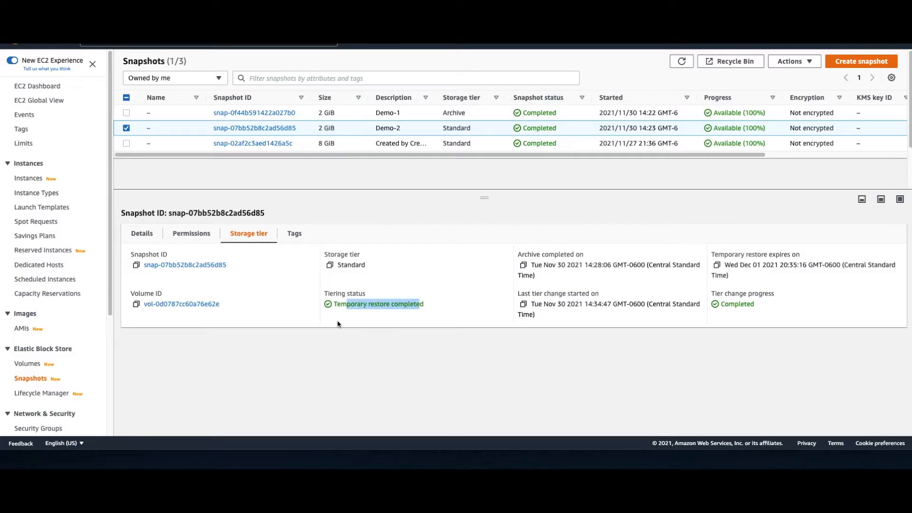
left_click(365, 327)
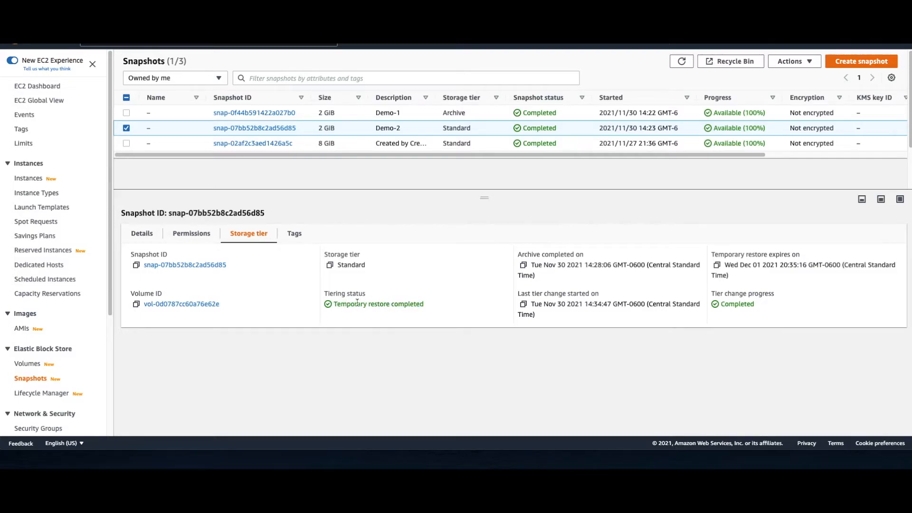
left_click_drag(347, 304, 407, 304)
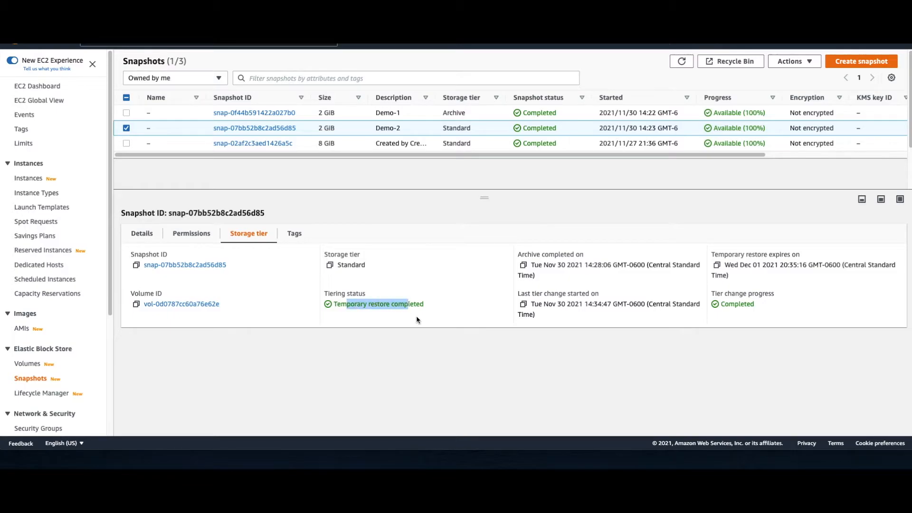
left_click(418, 320)
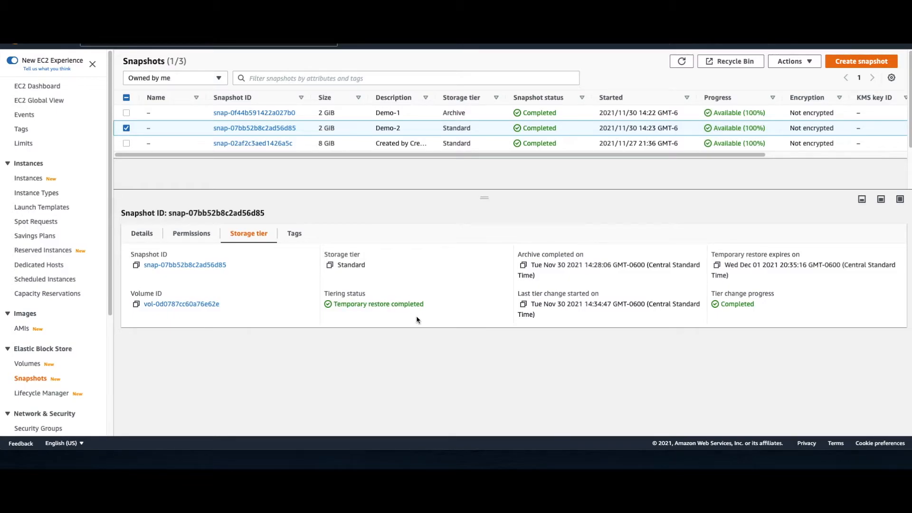
left_click_drag(725, 255, 792, 255)
left_click(733, 265)
triple_click(729, 267)
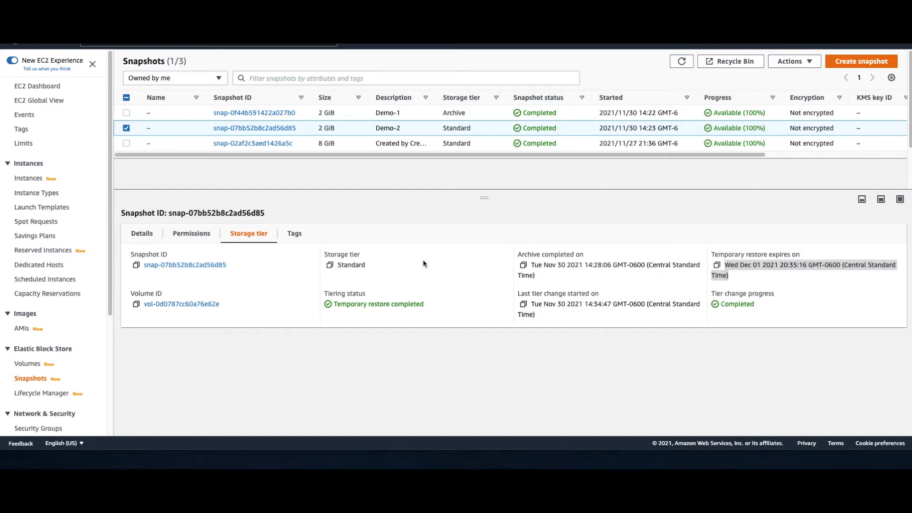
Step: Start a new retention rule in the Recycle Bin and name it Demo-EBS-Rule
left_click(725, 67)
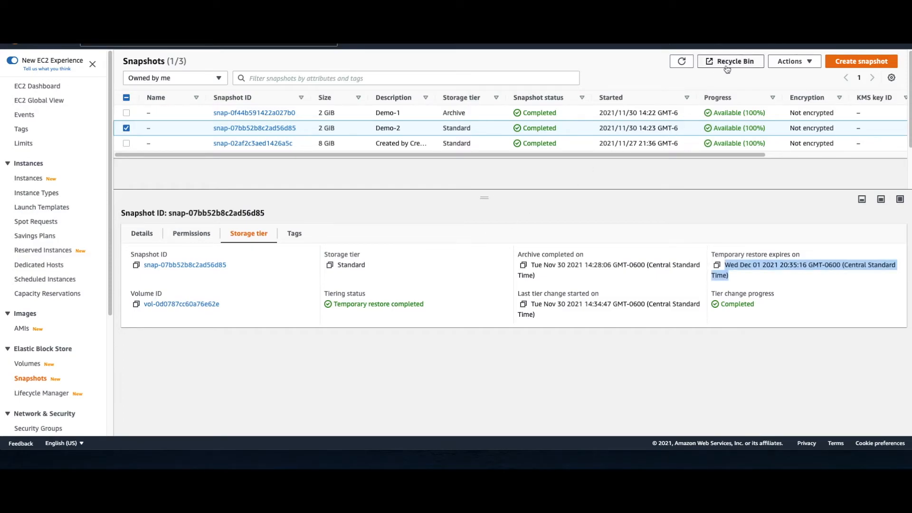
left_click(727, 62)
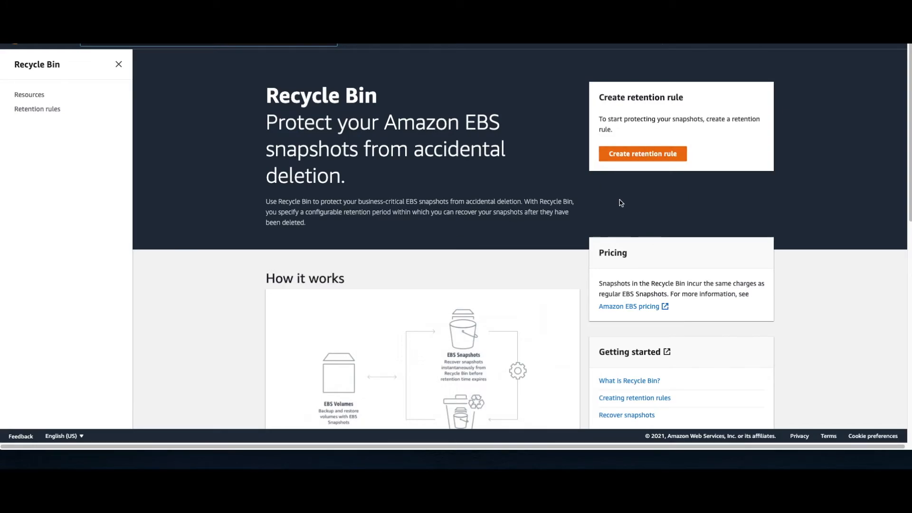
left_click(648, 155)
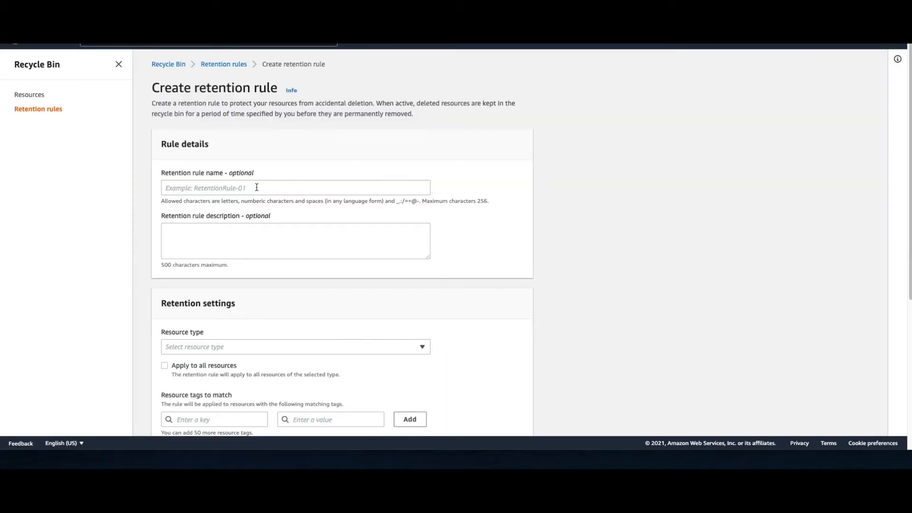
scroll(300, 288, "down", 5)
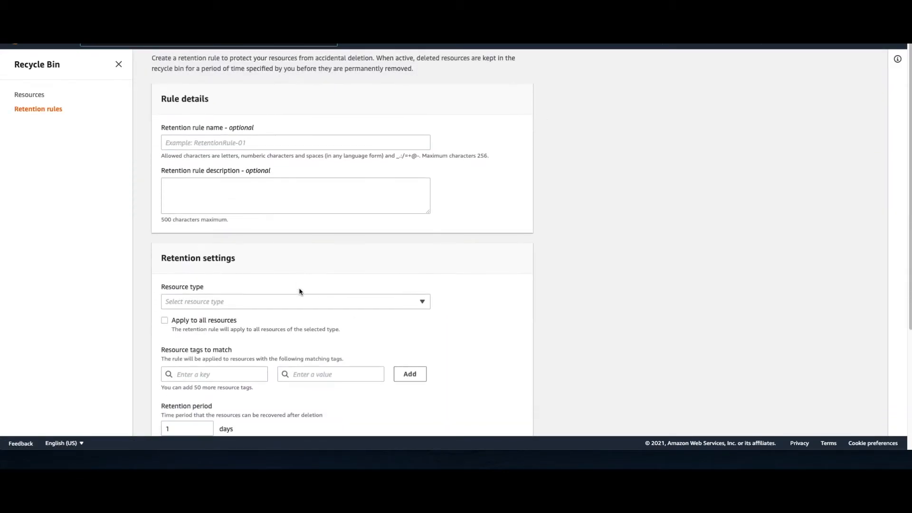
scroll(299, 291, "up", 1)
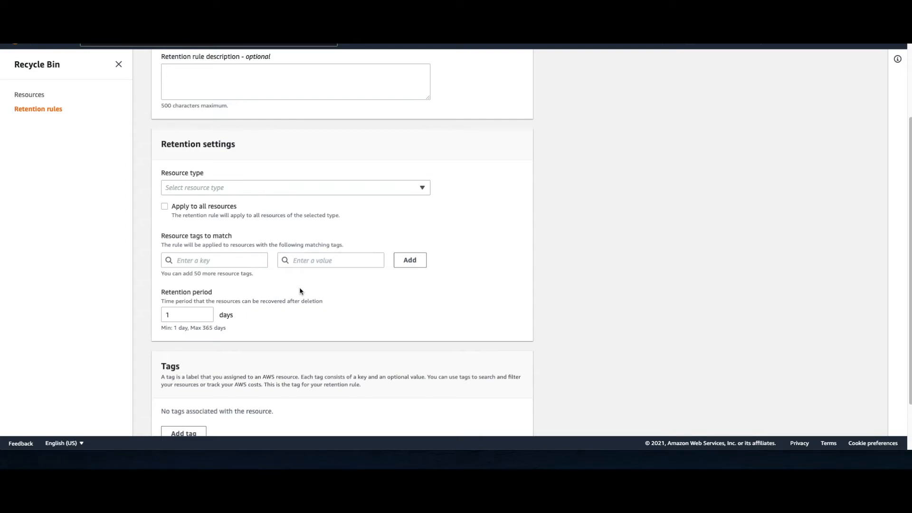
scroll(300, 291, "up", 3)
left_click(186, 185)
type("Demo-")
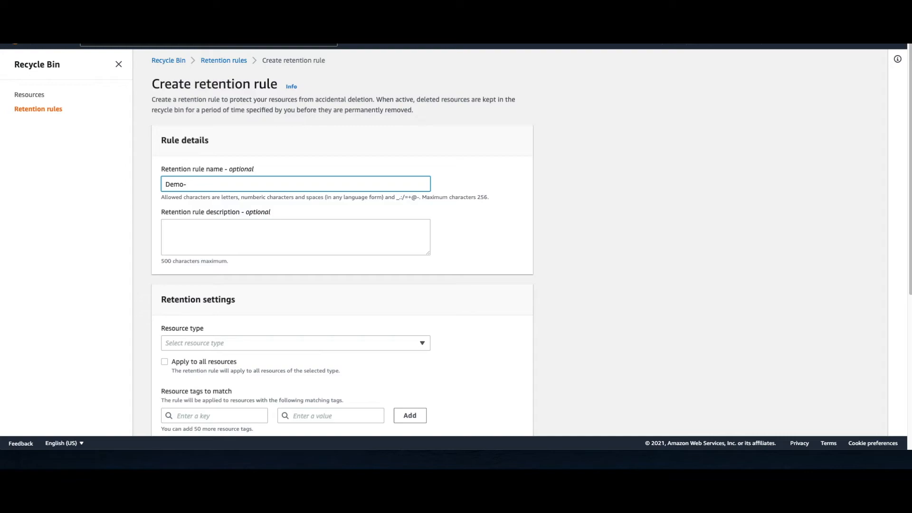
type("EBS-Rule")
Step: Set the rule's resource type to EBS Snapshots, apply it to all resources, and create the retention rule
scroll(220, 244, "down", 2)
left_click(210, 248)
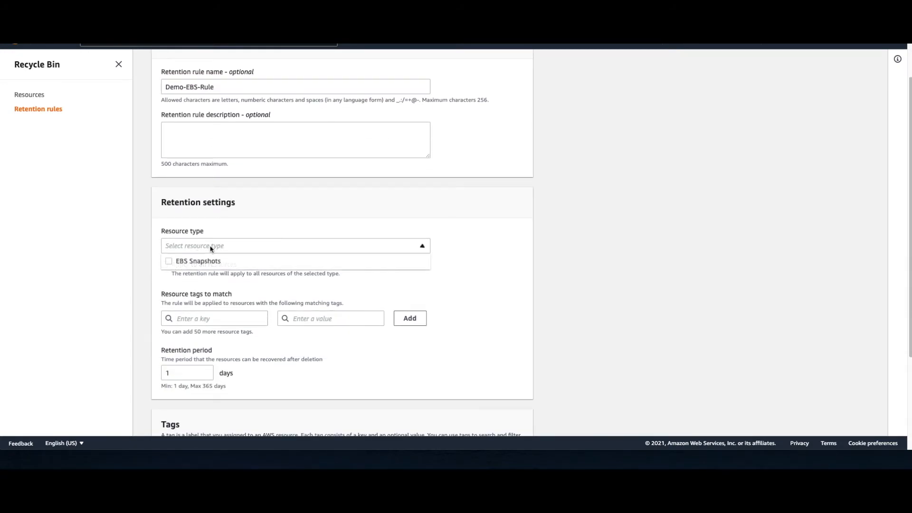
left_click(169, 263)
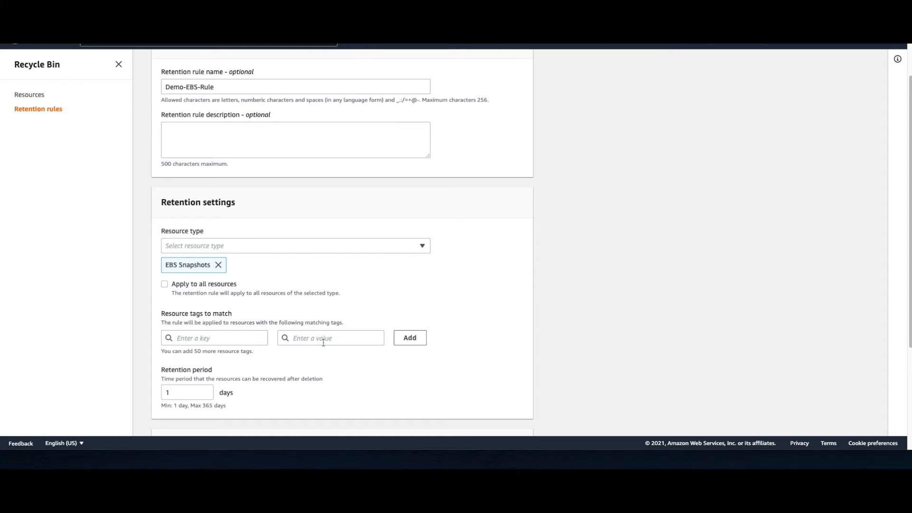
left_click(164, 285)
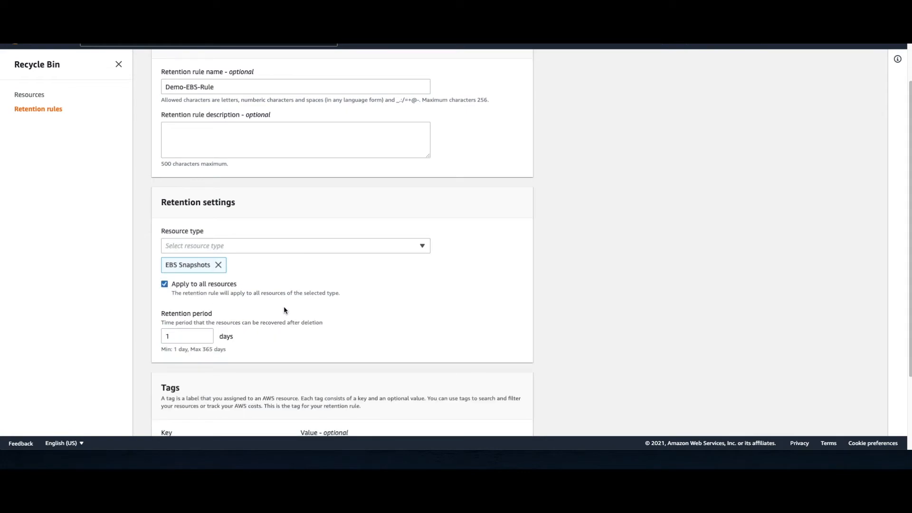
scroll(284, 310, "down", 2)
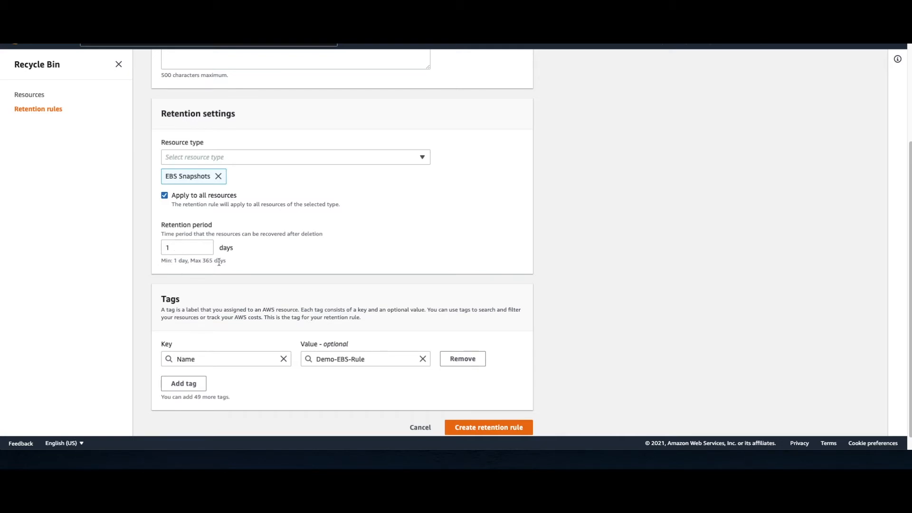
scroll(482, 430, "down", 1)
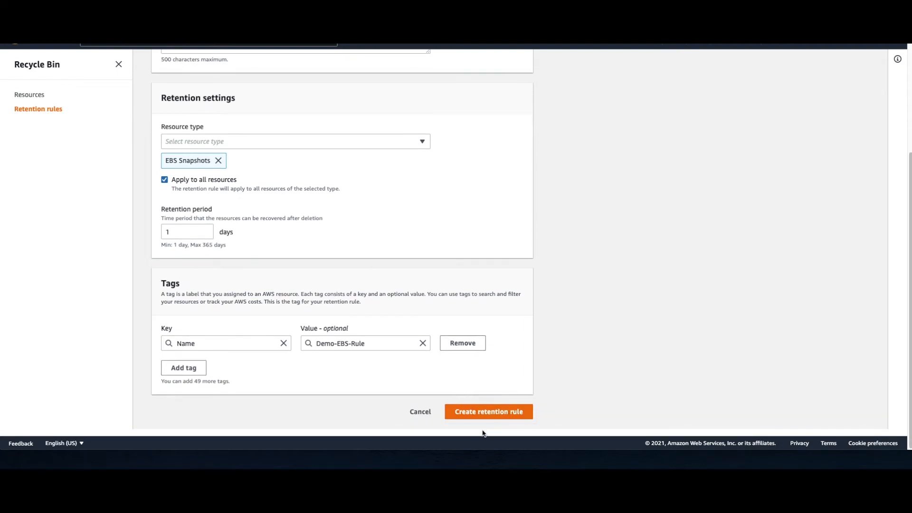
left_click(489, 419)
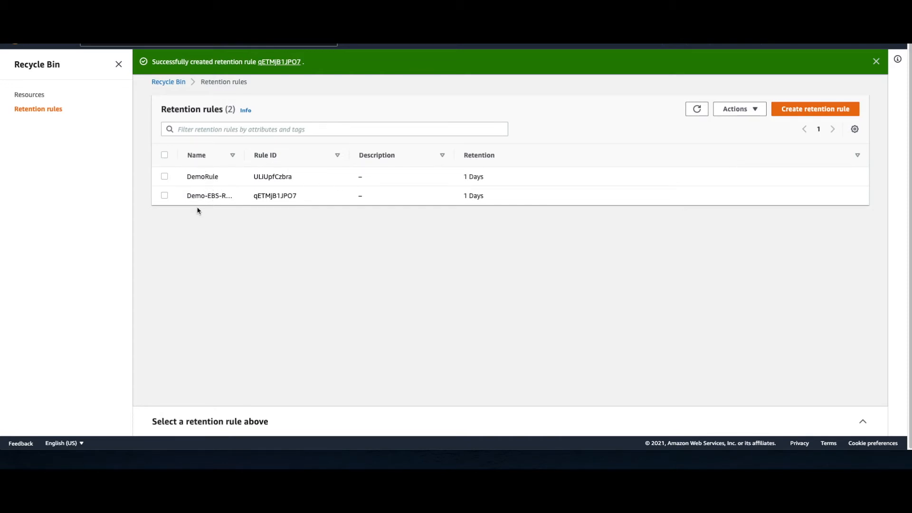
Step: View the Demo-EBS-Rule details and the Recycle Bin's resources, narrowing the Resource ID column
left_click_drag(195, 196, 239, 203)
left_click(239, 203)
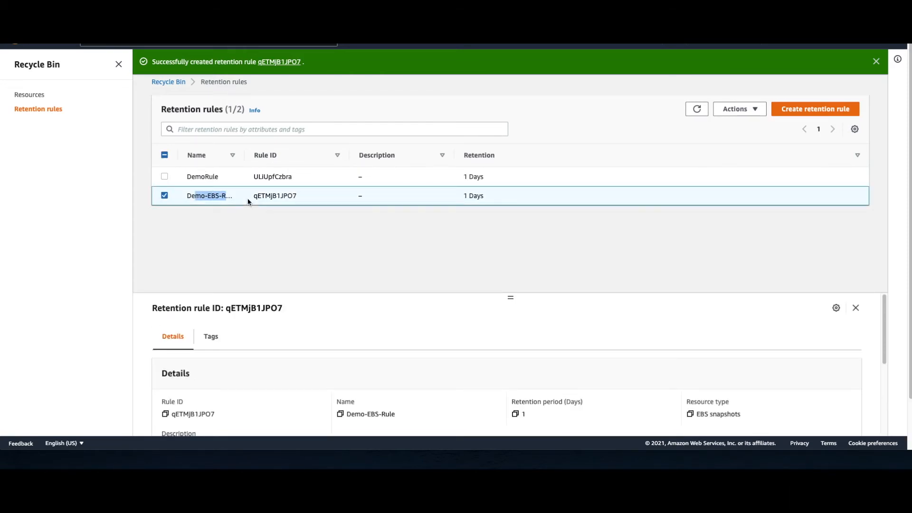
left_click(38, 95)
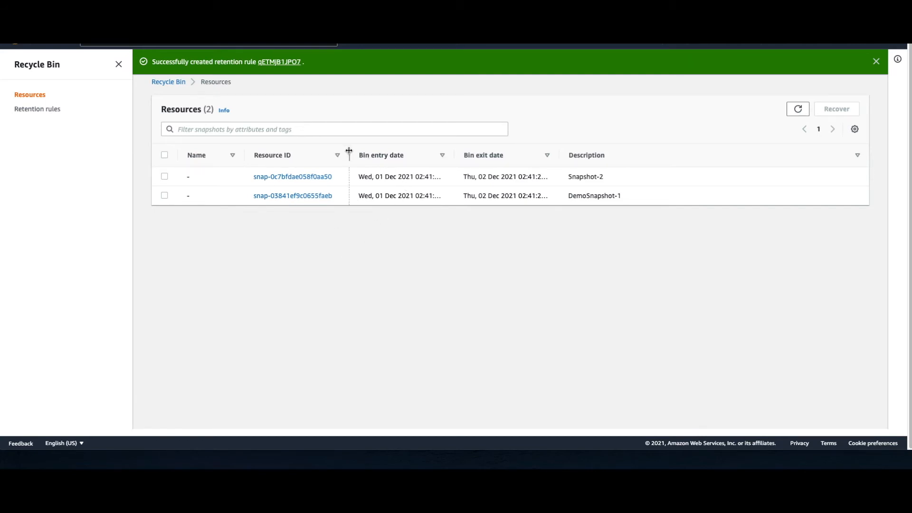
left_click_drag(348, 153, 315, 152)
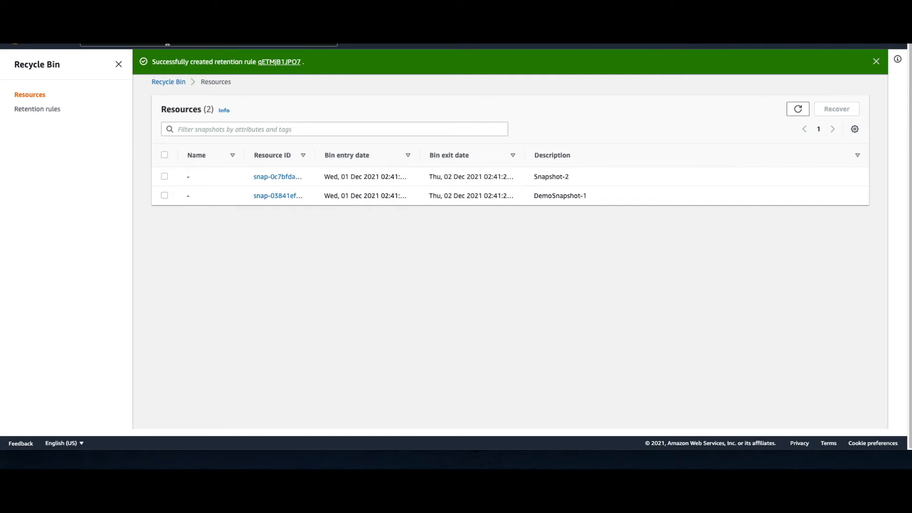
Step: Find the EC2 service, open it in a separate browser tab, and go to its Elastic Block Store snapshots list
left_click(167, 44)
type("ec2")
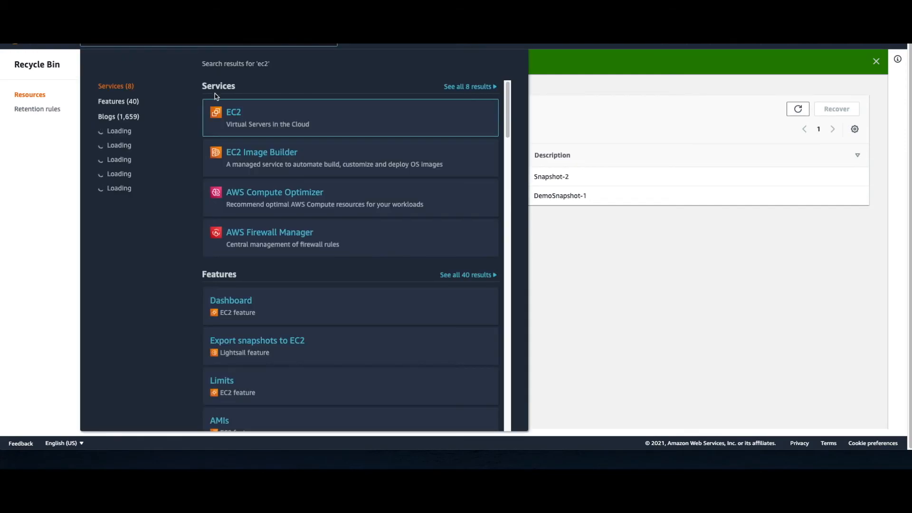
right_click(237, 112)
left_click(266, 117)
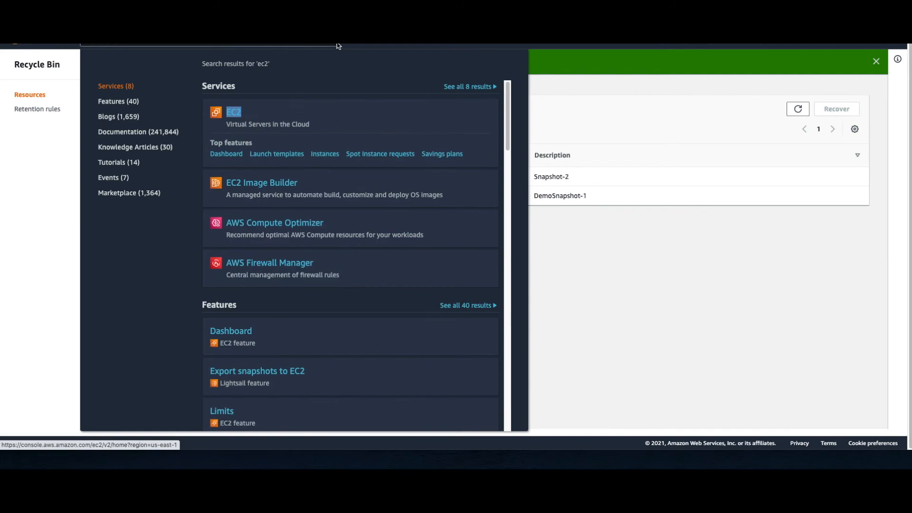
left_click(334, 44)
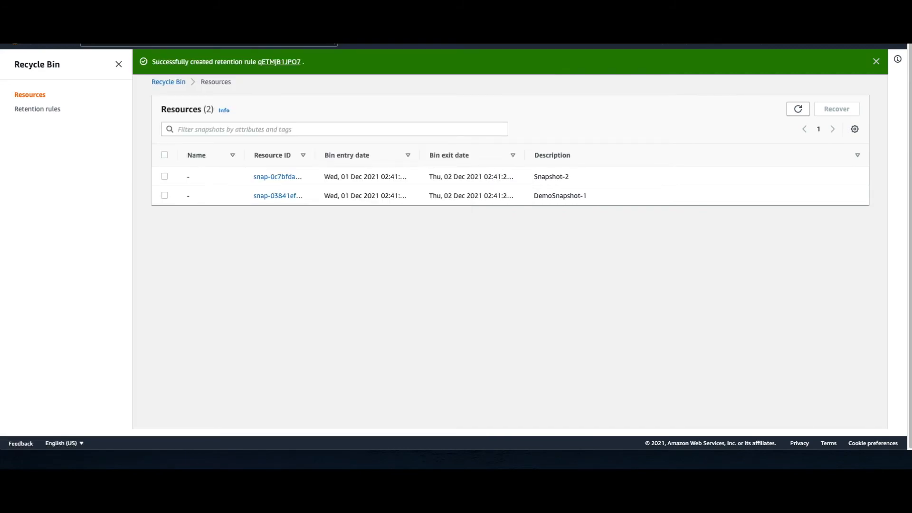
key("ctrl+Tab")
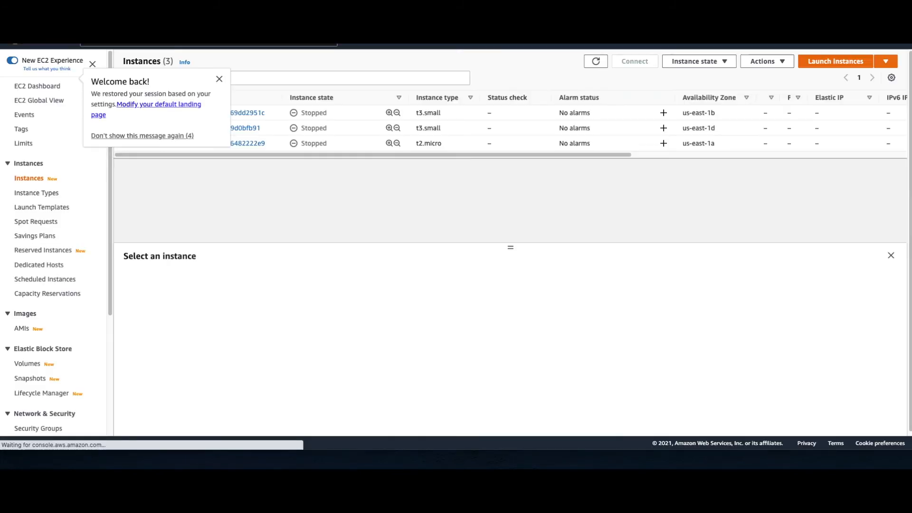
left_click(219, 74)
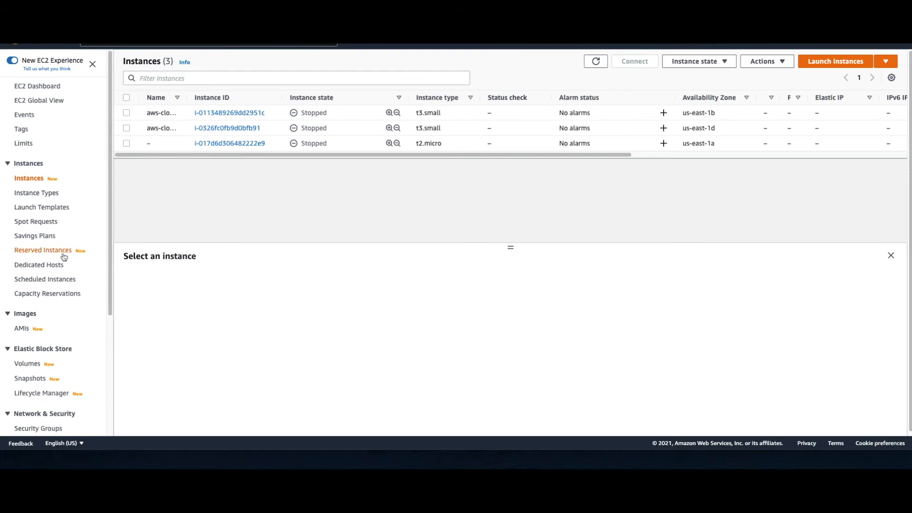
left_click(38, 378)
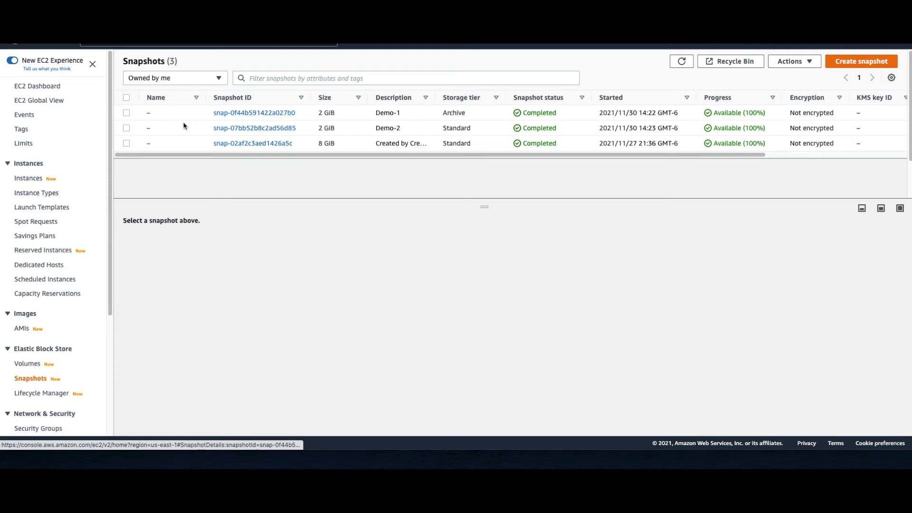
Step: Check the storage tier details of the Demo-1 snapshot, leaving it deselected
left_click(126, 113)
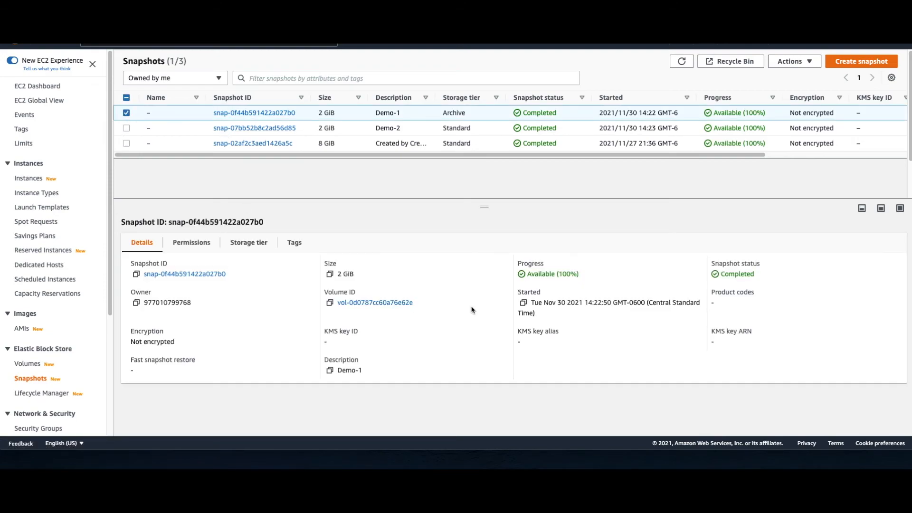
left_click(238, 242)
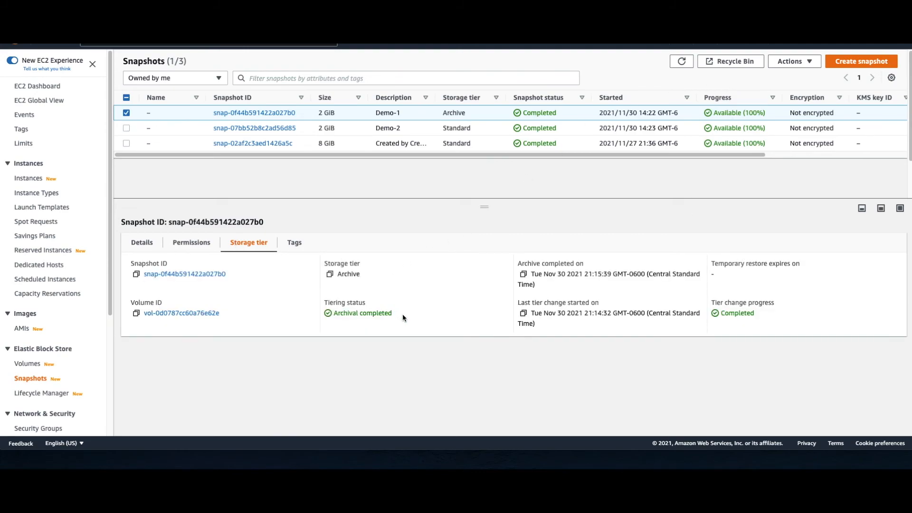
left_click(126, 114)
Step: Delete the Demo-2 snapshot from the snapshots list
left_click(126, 127)
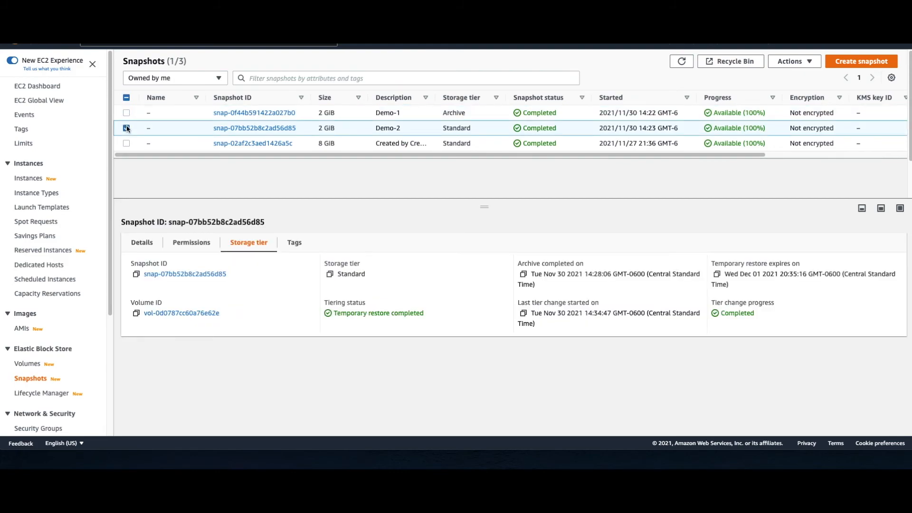
left_click(786, 63)
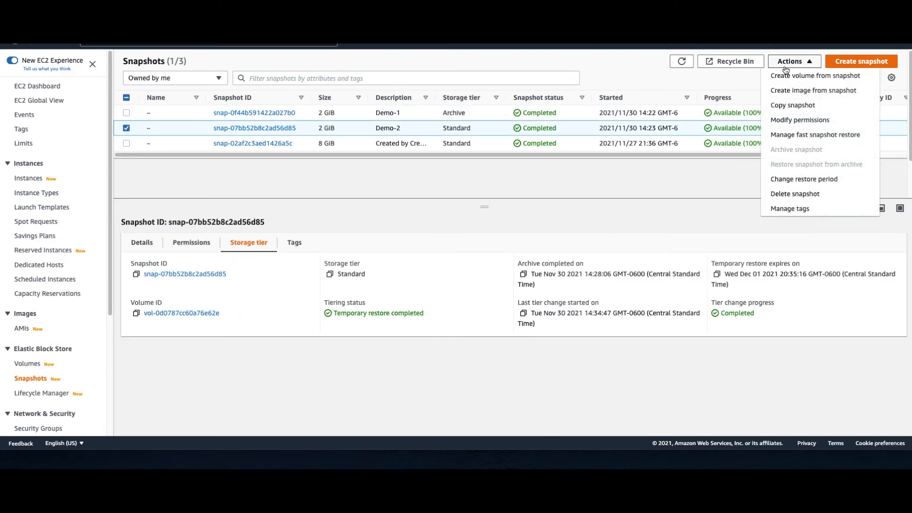
left_click(795, 194)
left_click(620, 271)
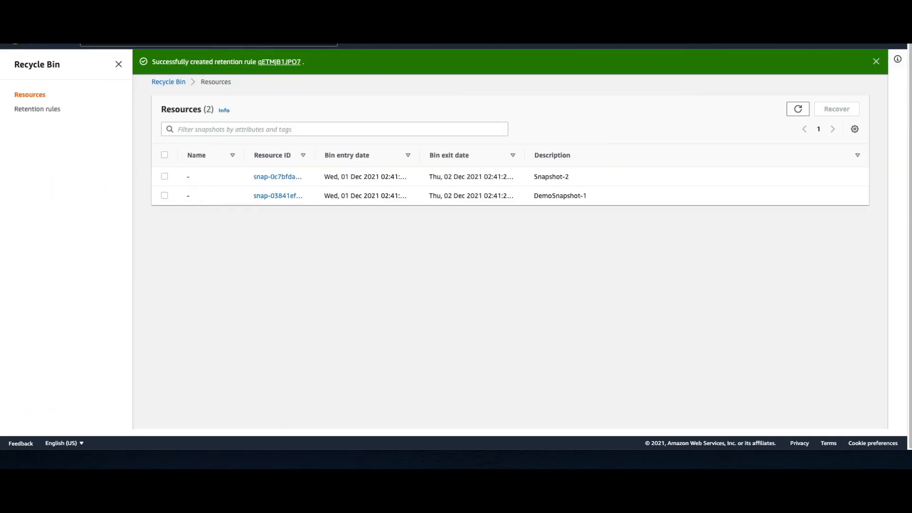
Step: Refresh the Recycle Bin resources with a wider Resource ID column and recover only the Demo-2 snapshot
left_click(796, 110)
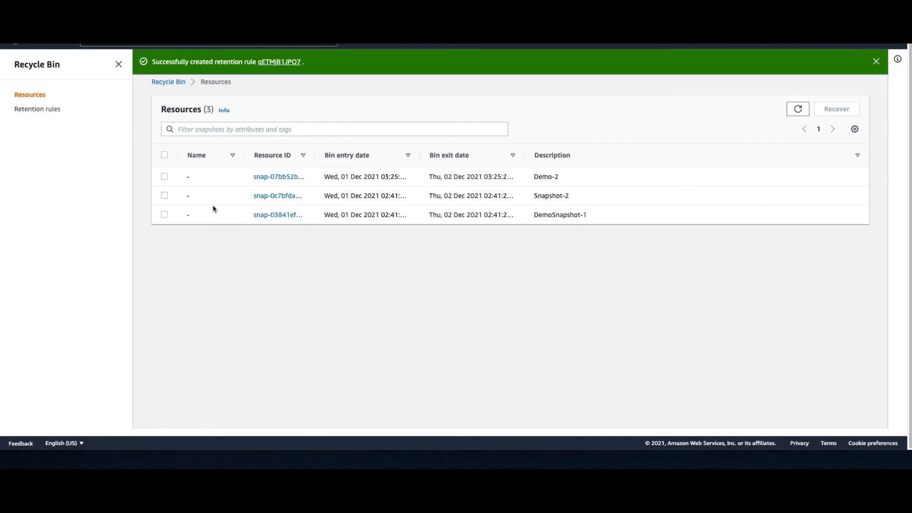
left_click_drag(316, 154, 336, 161)
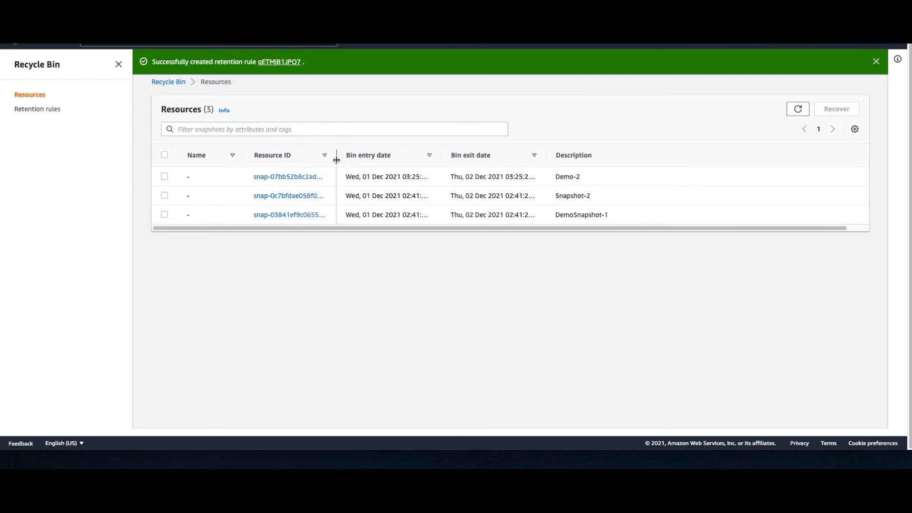
left_click(165, 155)
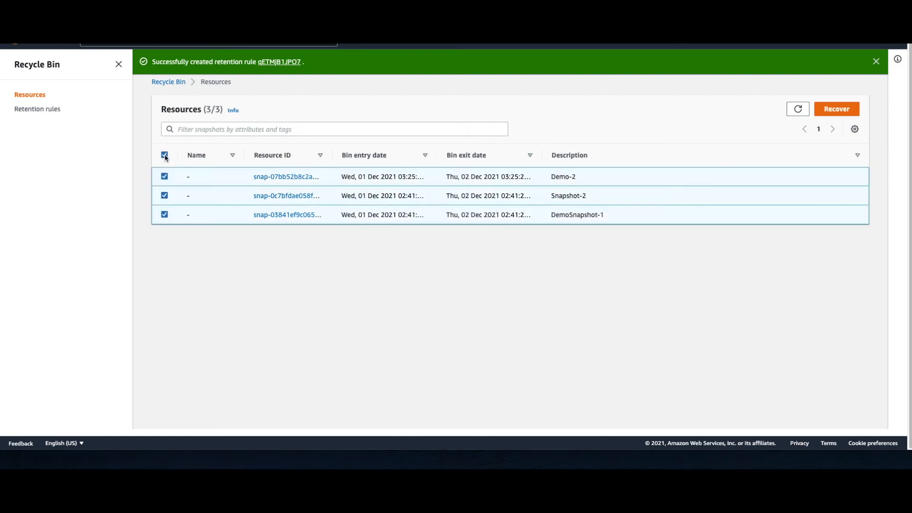
left_click(164, 195)
left_click(165, 214)
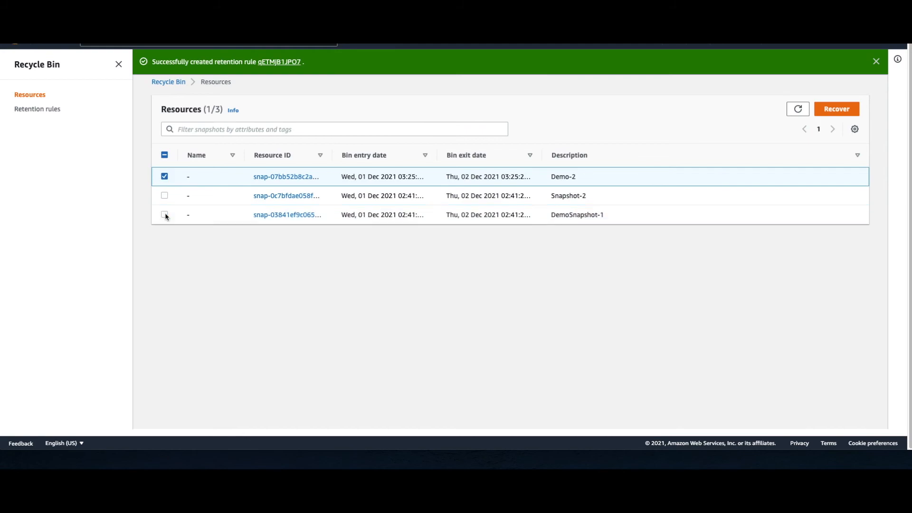
left_click(839, 109)
left_click(540, 267)
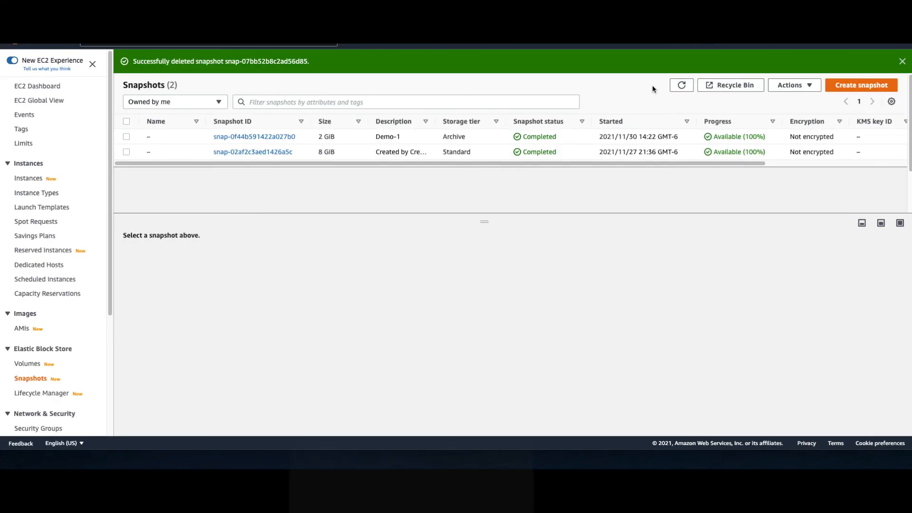
Step: Refresh the EC2 snapshots list to check for the recovered Demo-2 snapshot, and narrow the Snapshot ID column
left_click(681, 85)
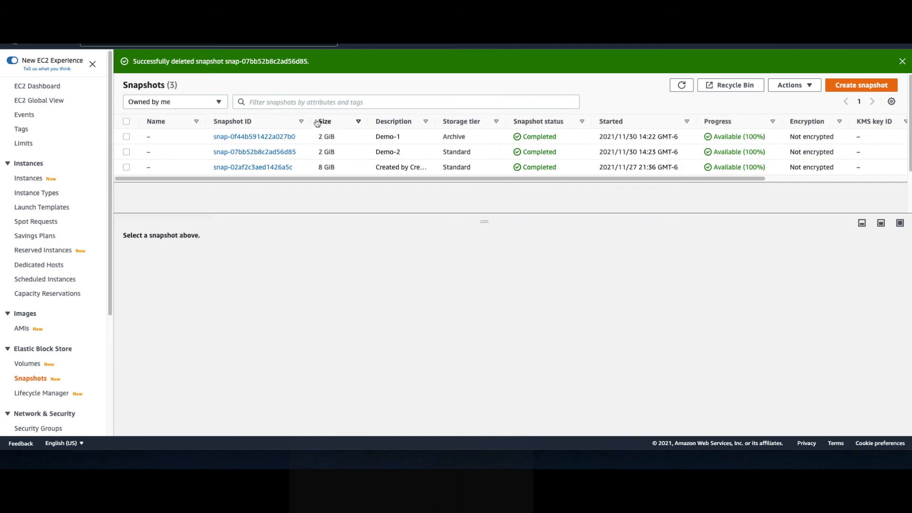
left_click_drag(313, 119, 280, 119)
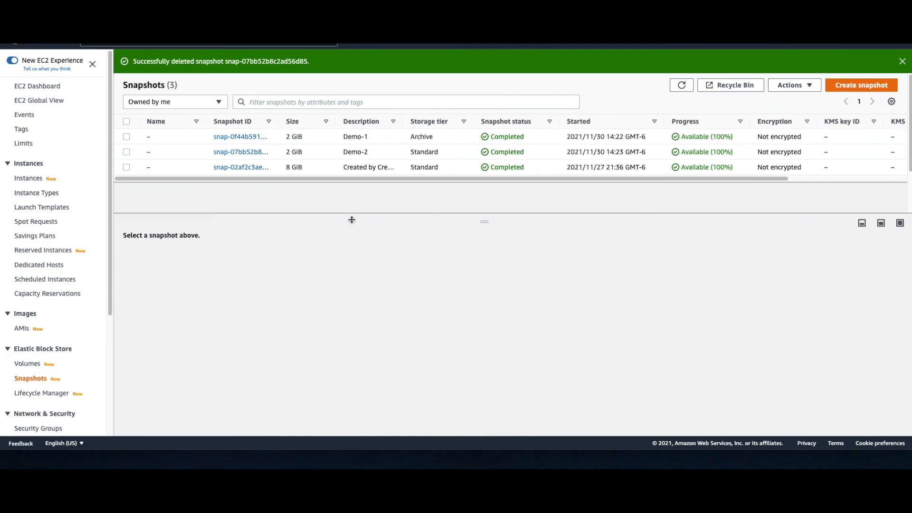